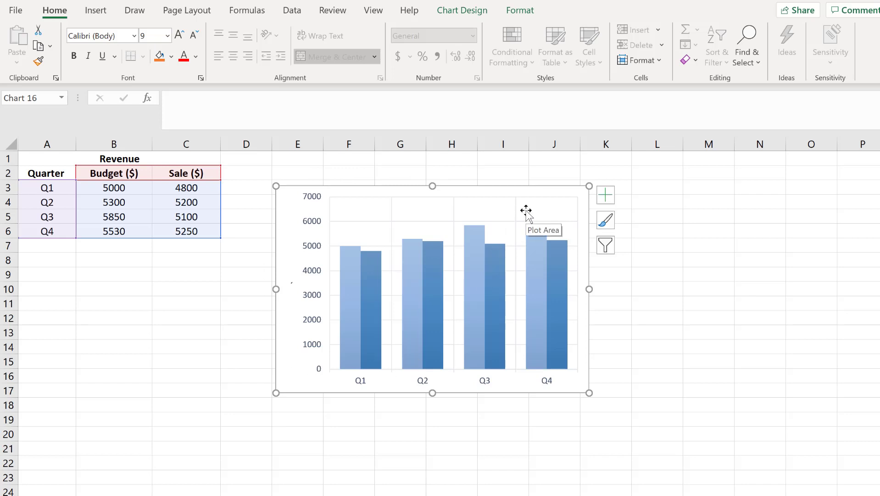
Add a Chart Title placeholder to the Budget/Sale column chart and select the title
key(Escape)
click(473, 212)
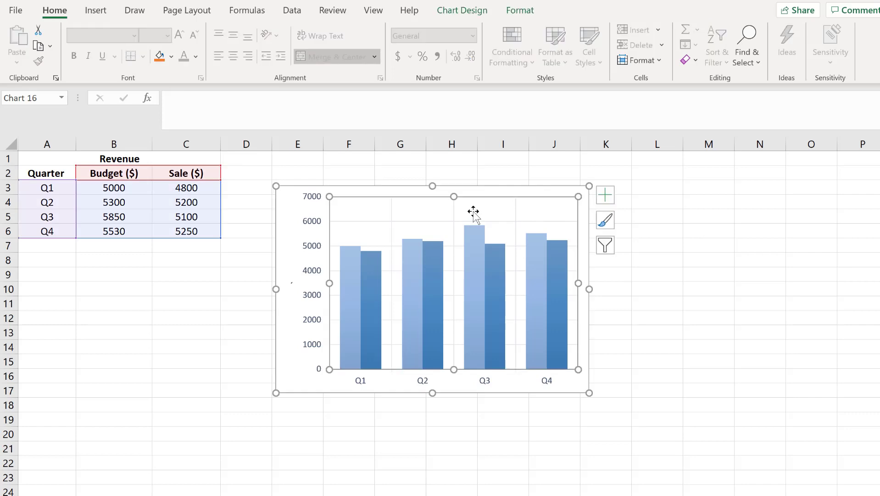
click(608, 202)
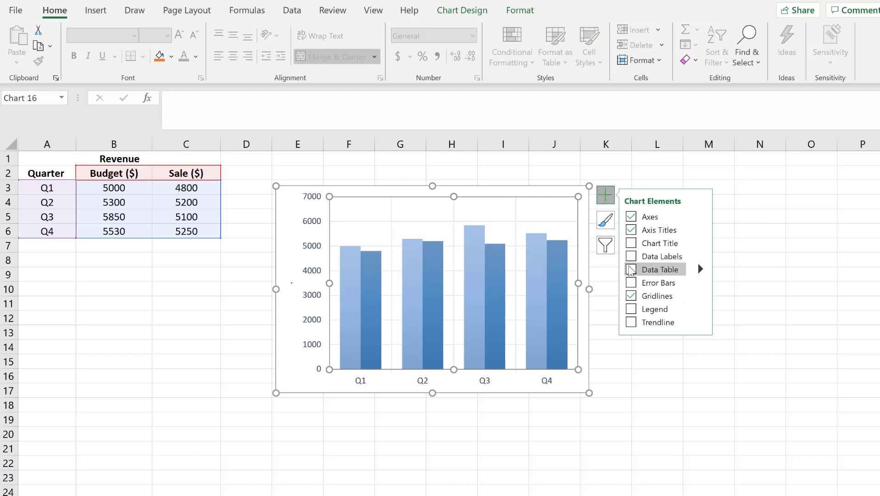
click(631, 269)
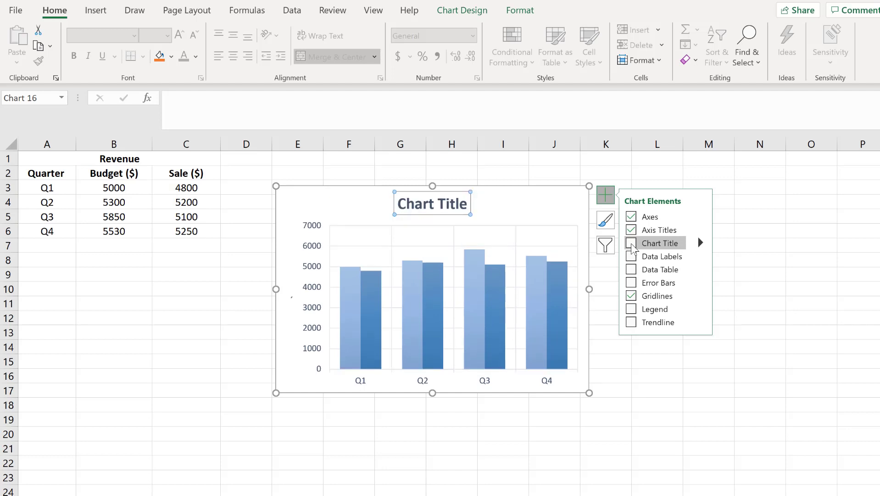
click(631, 243)
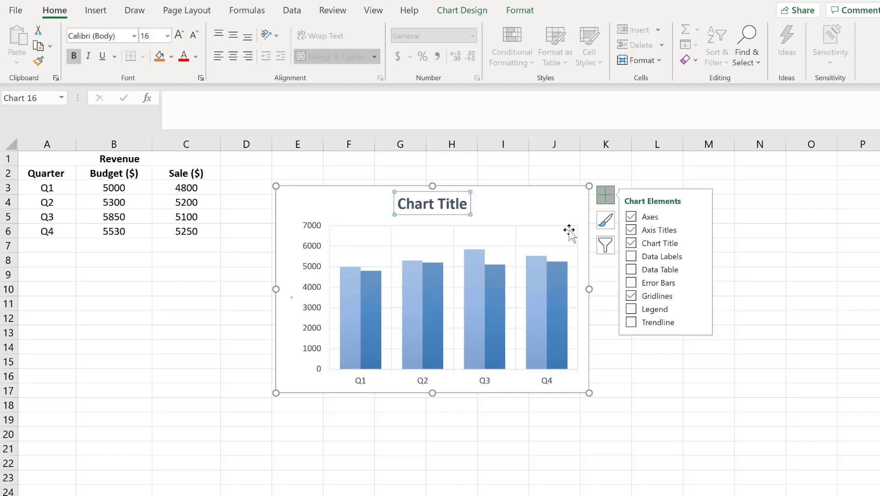
click(498, 213)
click(463, 213)
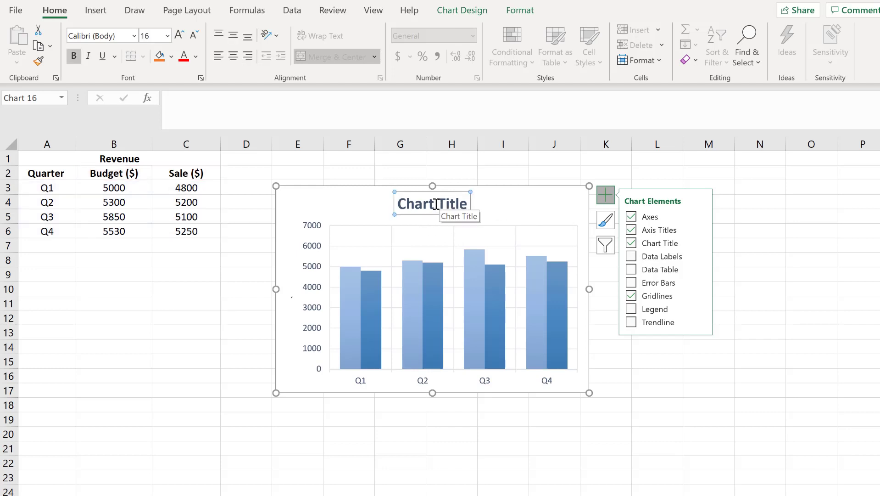
Link the chart title to cell A1 (=Revenue!$A$1) so it reads Revenue
click(250, 117)
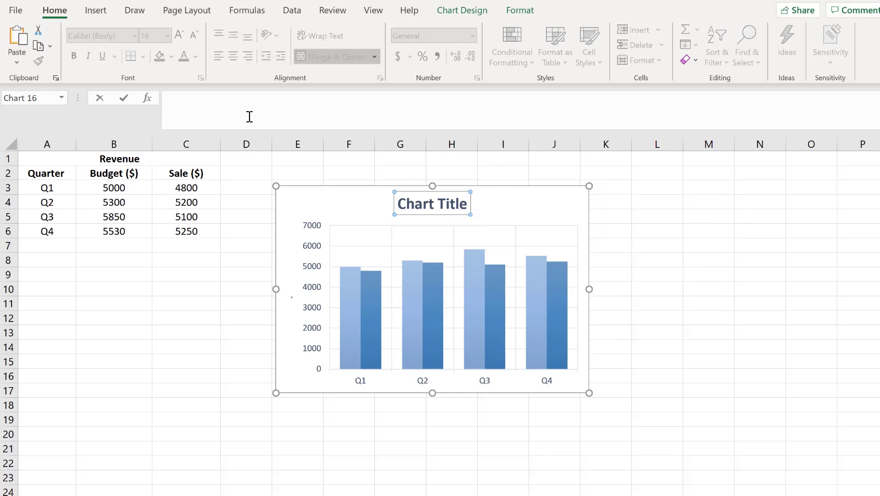
text(=)
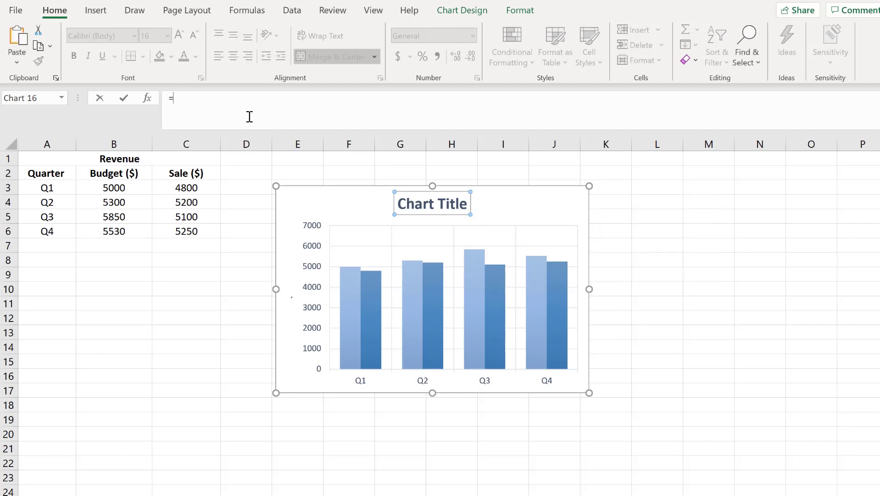
click(133, 159)
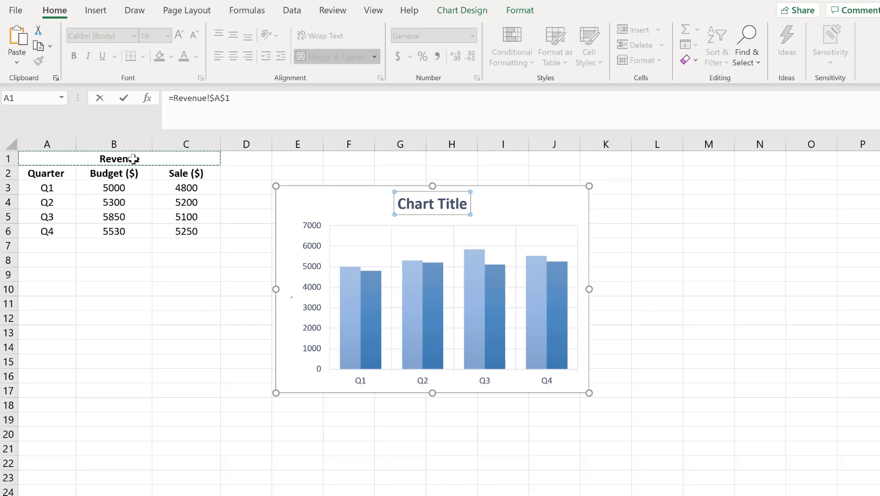
key(Return)
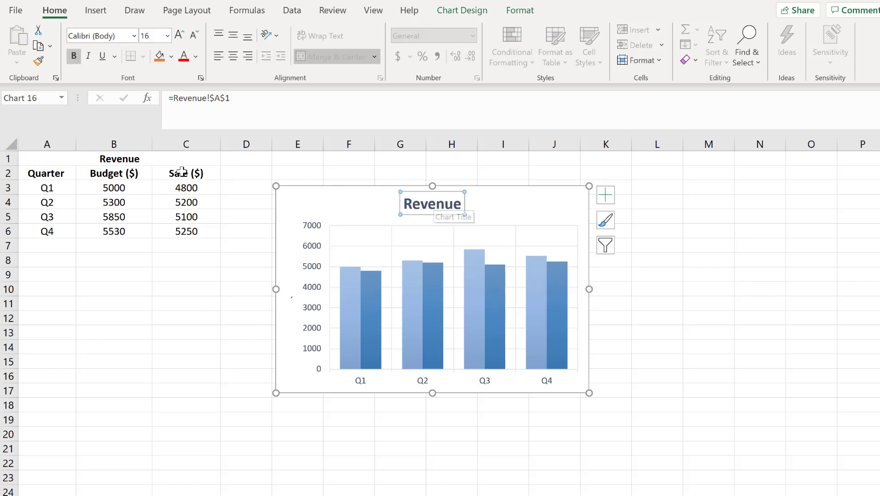
click(170, 162)
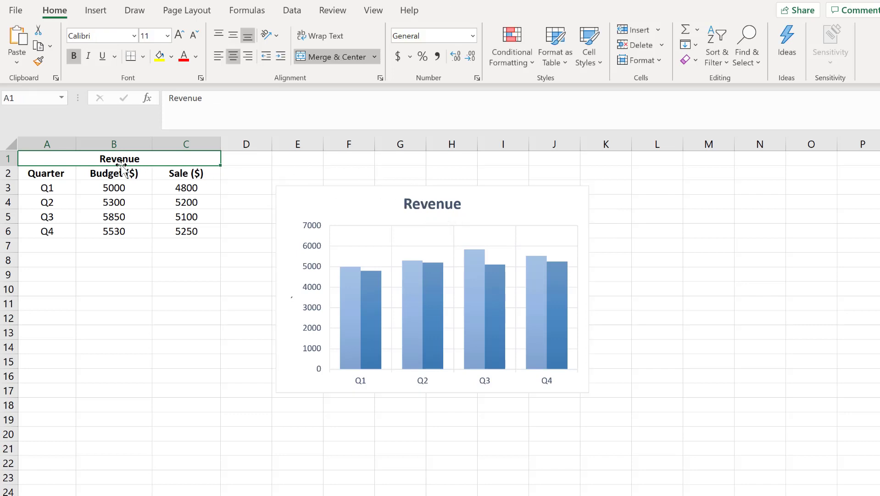
double_click(151, 158)
key(BackSpace)
key(BackSpace)
key(BackSpace)
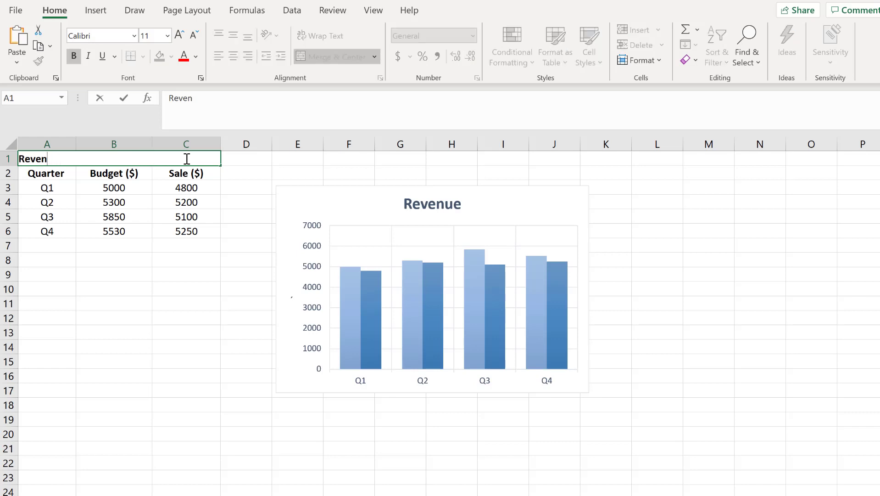
key(Return)
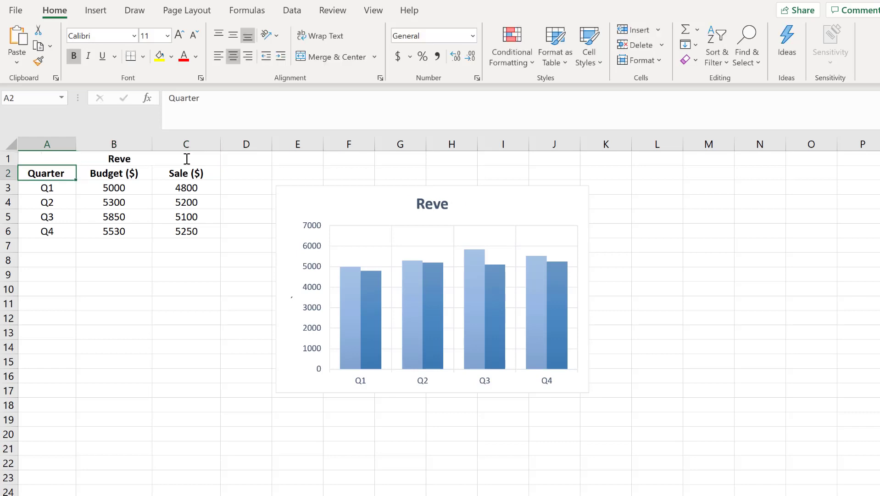
click(182, 157)
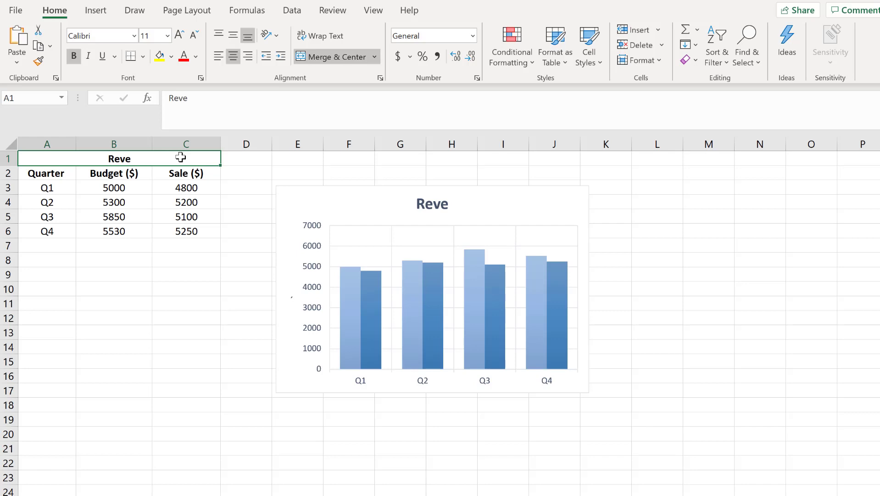
double_click(181, 157)
text(nue)
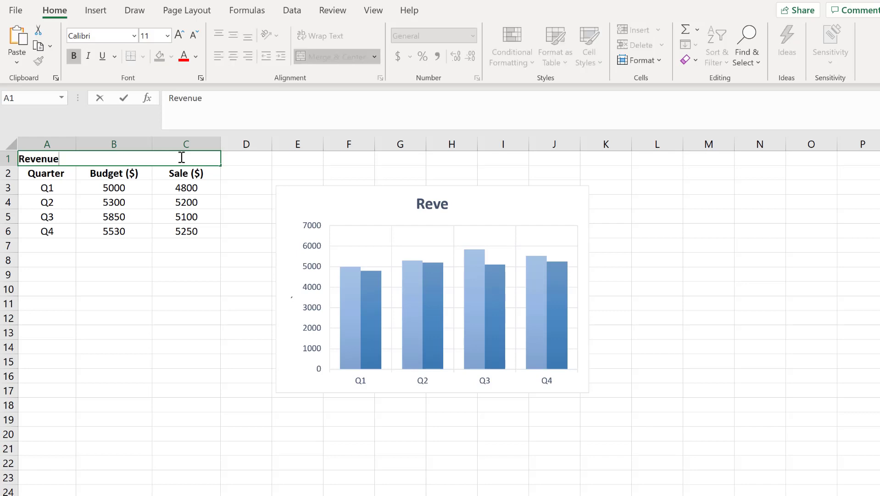
key(Return)
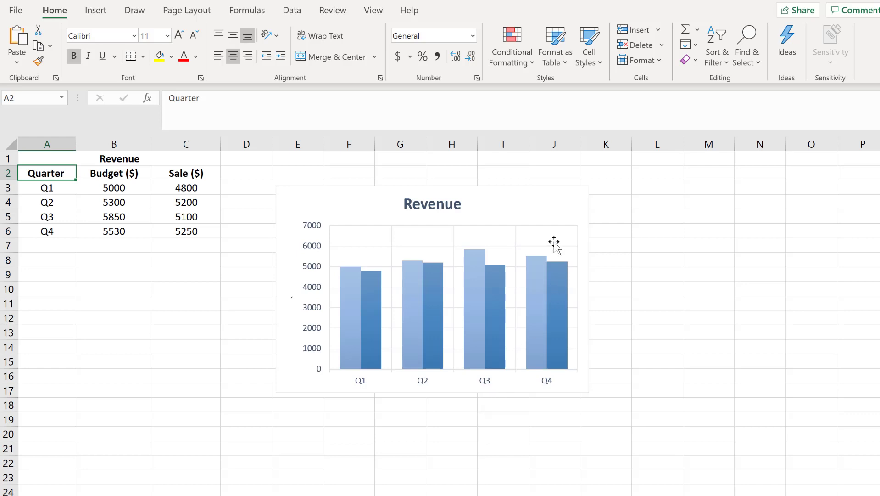
Turn on Axis Titles so both chart axes show 'Axis Title' placeholders
click(556, 220)
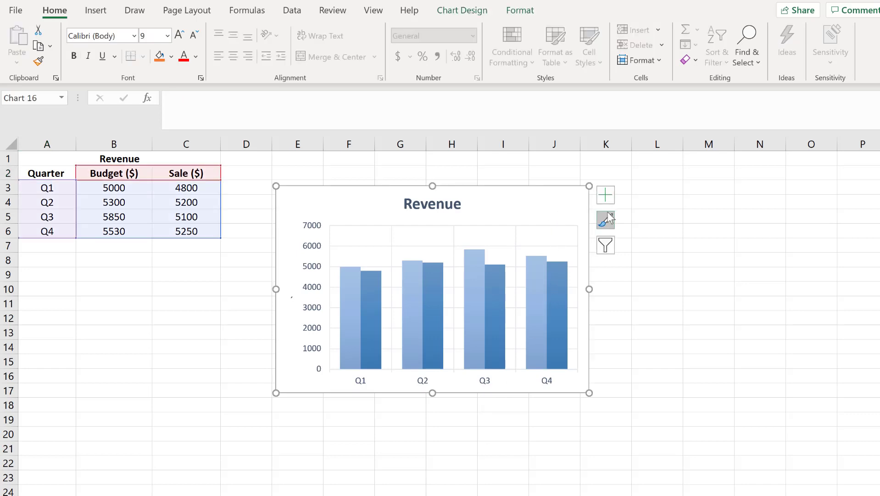
click(609, 197)
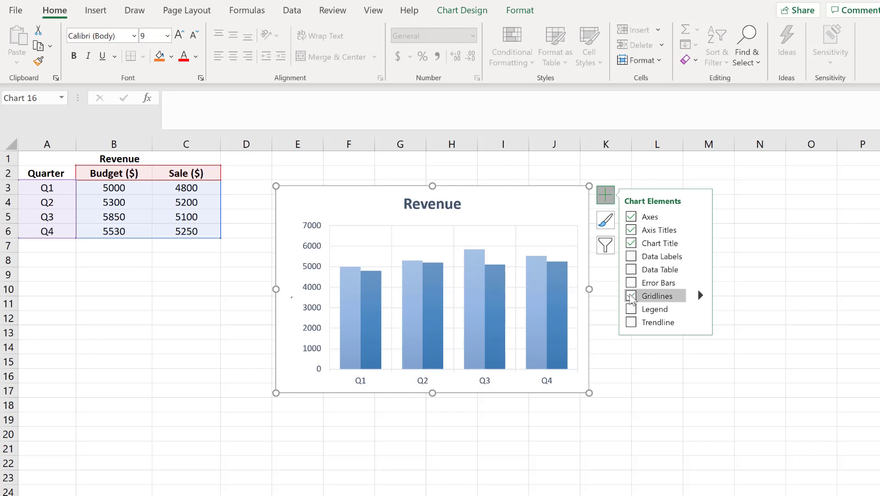
click(632, 230)
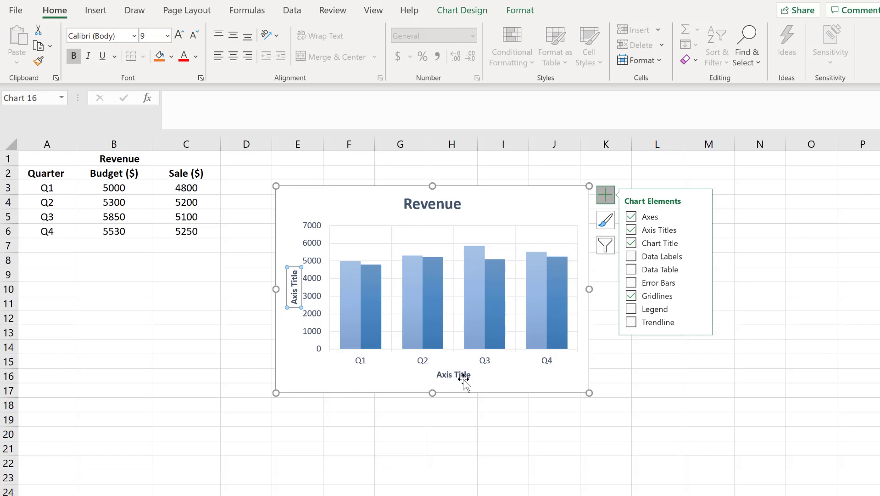
click(517, 419)
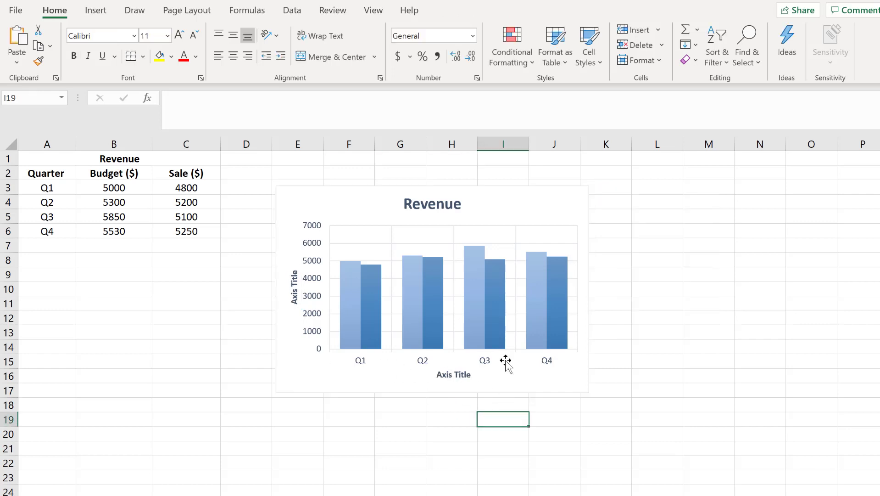
click(512, 220)
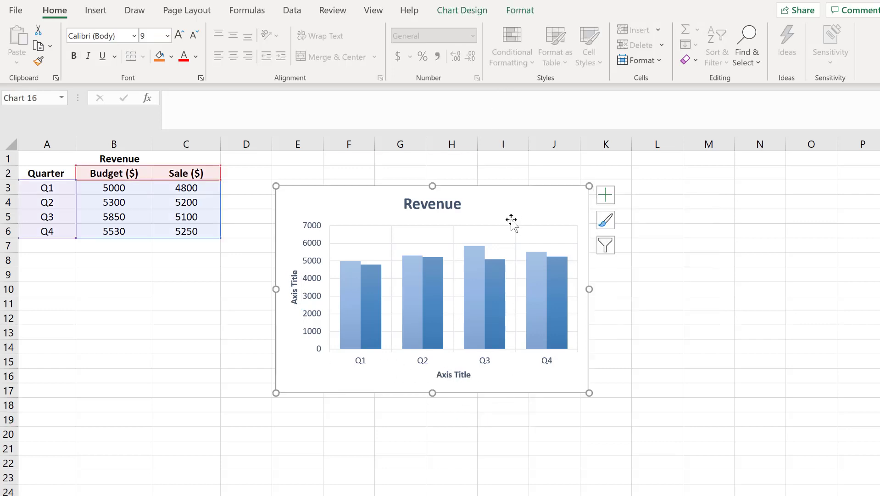
Browse Chart Design's Add Chart Element > Axis Titles menu without changes, then select the horizontal axis title
click(462, 12)
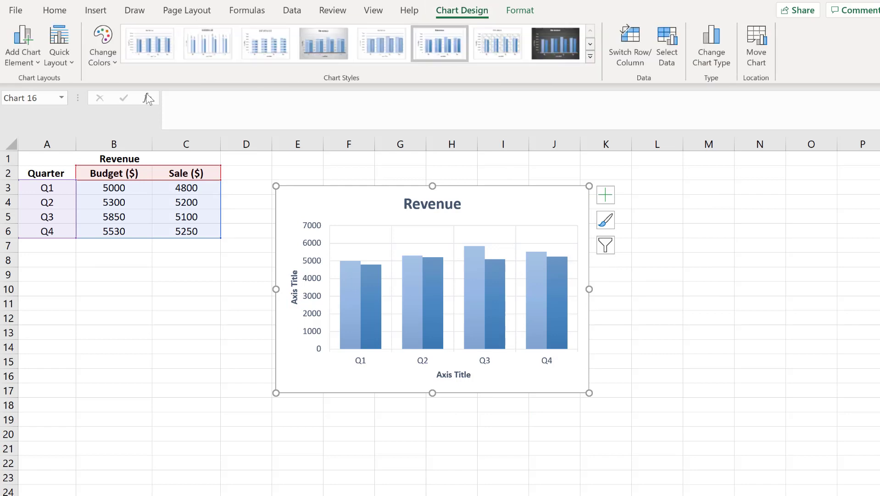
click(38, 66)
mouse_move(30, 102)
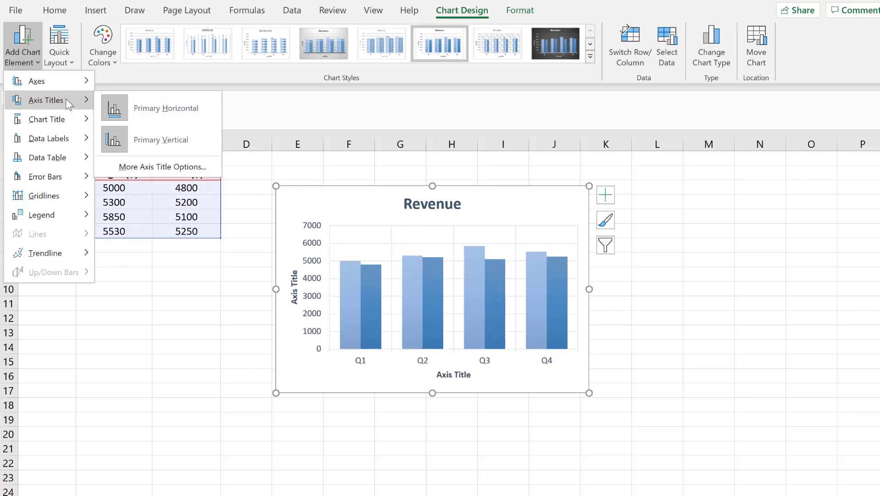
click(155, 382)
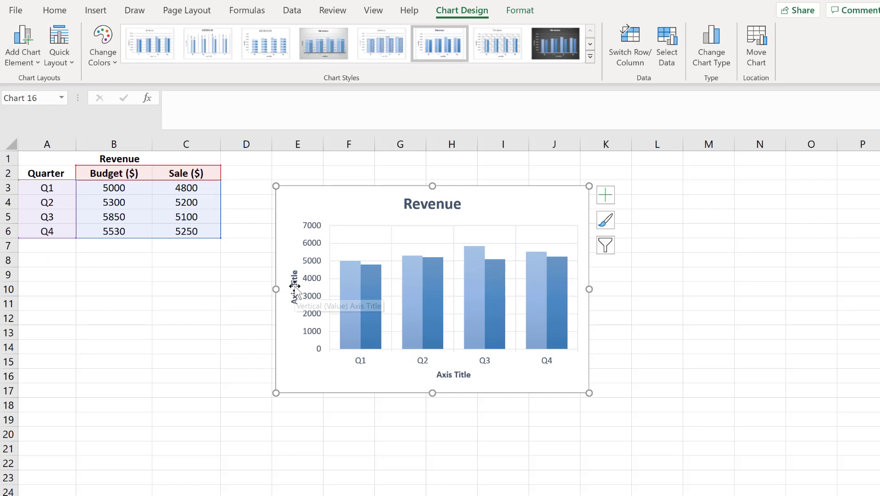
click(449, 375)
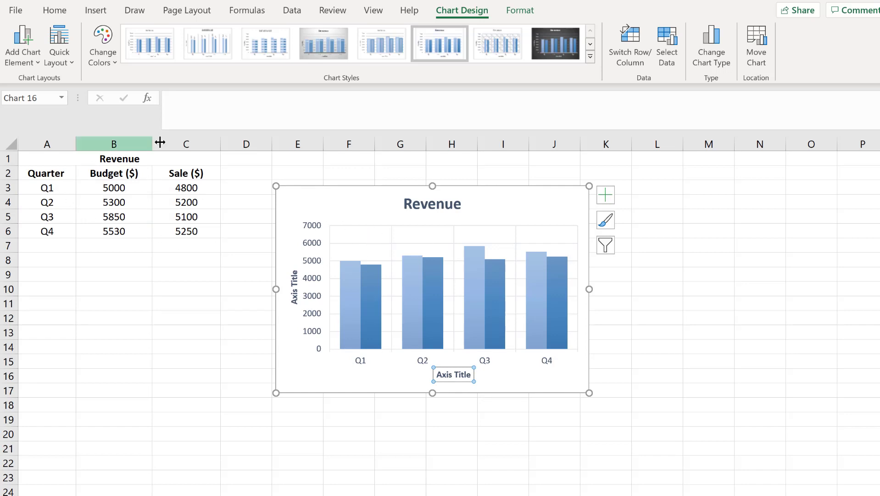
Link the horizontal axis title to cell A2 so it reads Quarter, and move the chart right
click(209, 115)
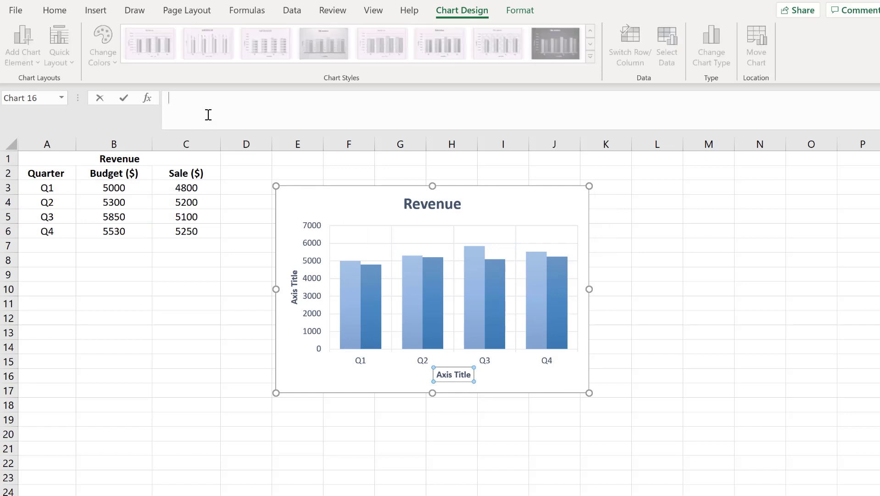
text(=)
click(56, 170)
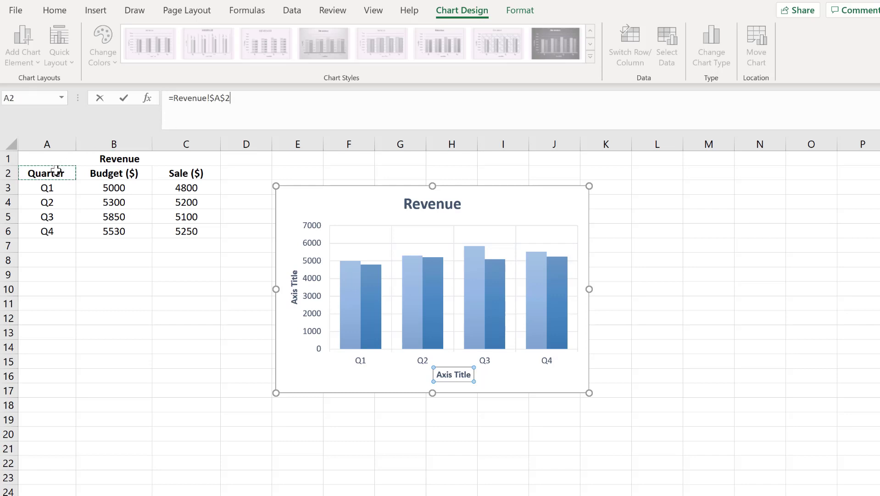
key(Return)
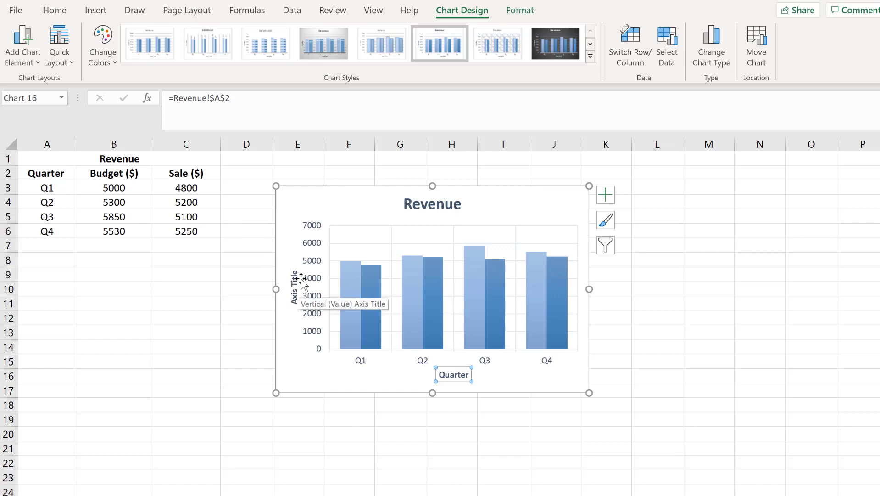
drag(330, 198, 439, 200)
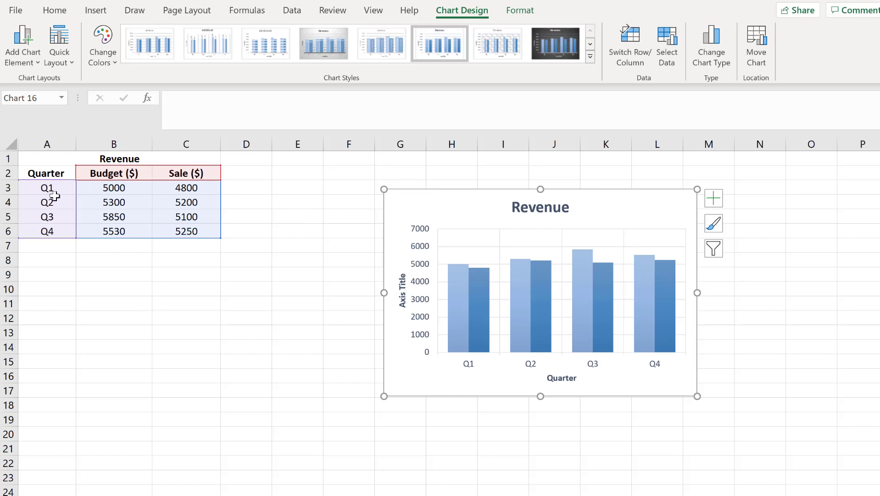
Enter 'Amount' in D2 and link the vertical axis title to D2
click(252, 176)
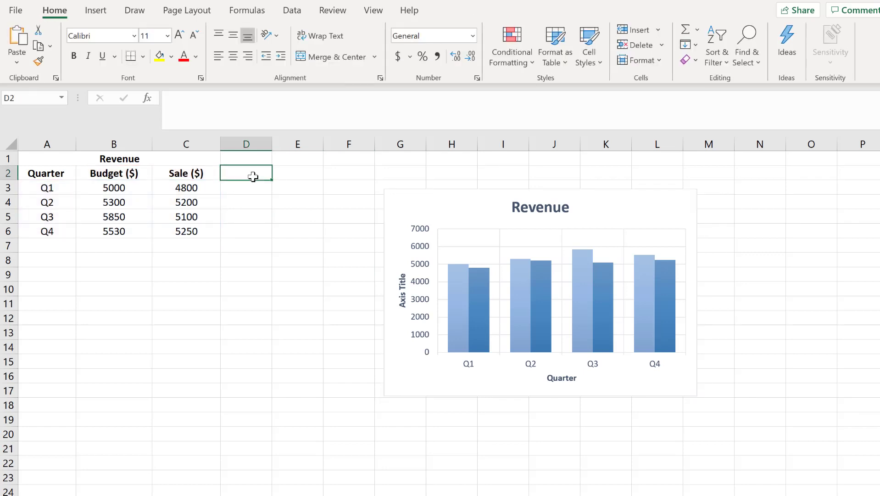
text(Amount)
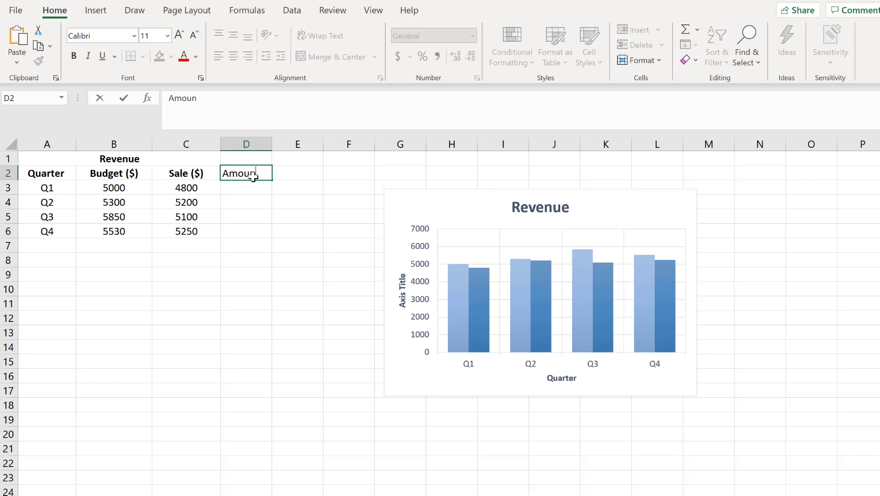
click(266, 270)
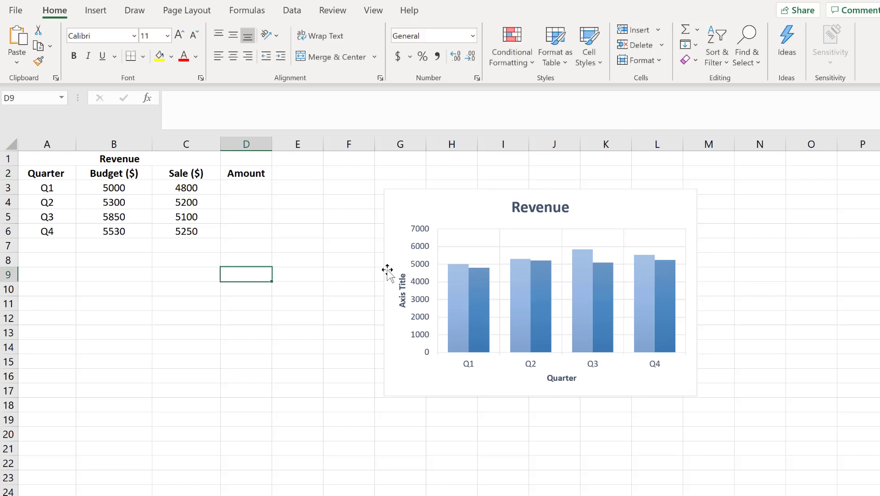
click(403, 290)
click(246, 118)
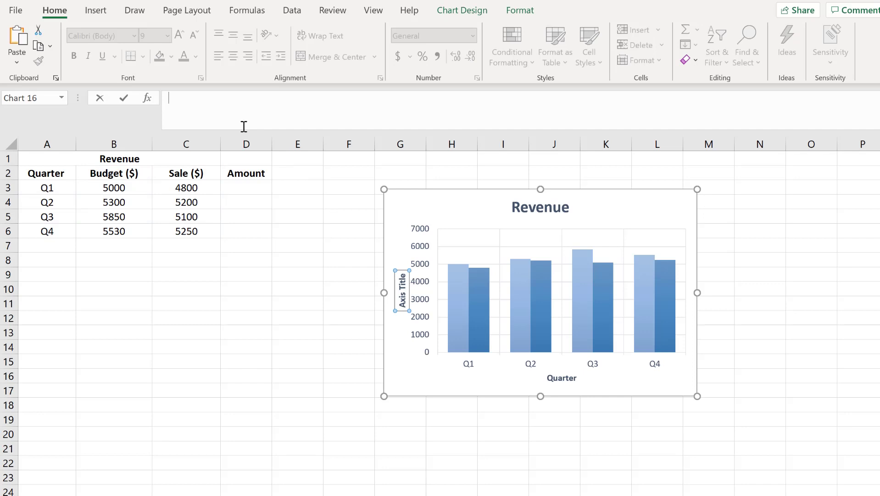
text(=)
click(240, 173)
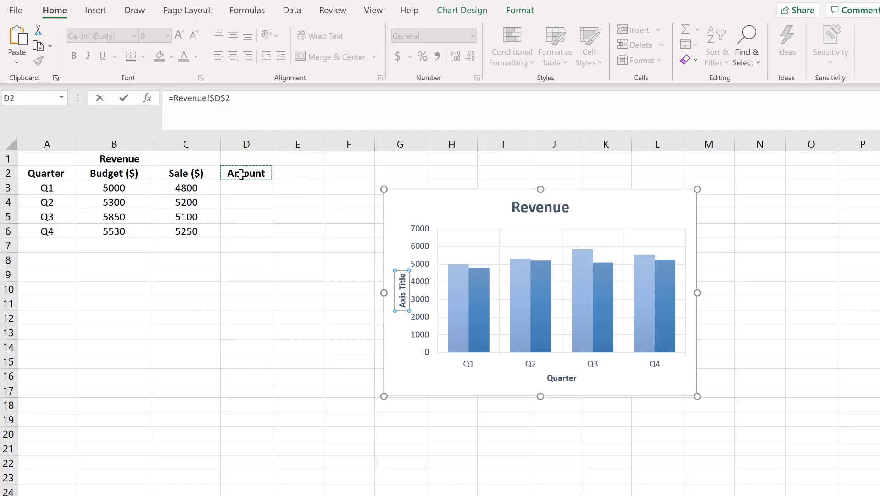
key(Return)
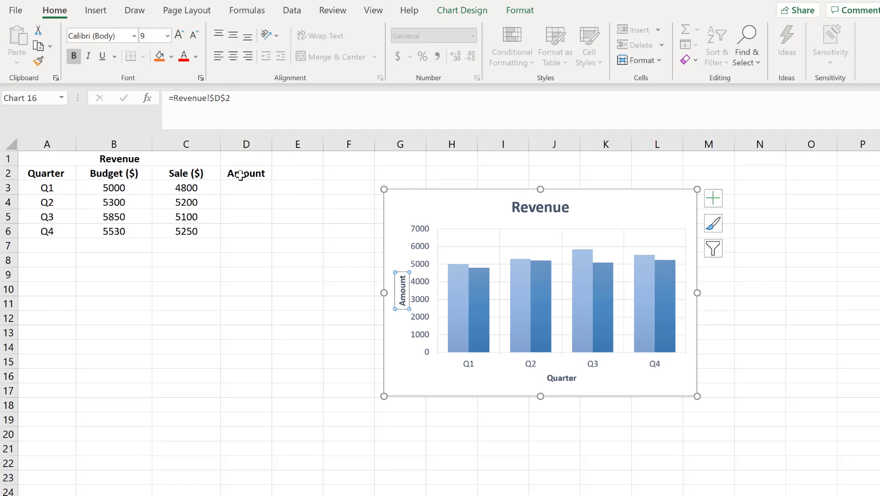
Test the link by shortening D2's text, then undo to restore Amount
click(255, 259)
double_click(257, 173)
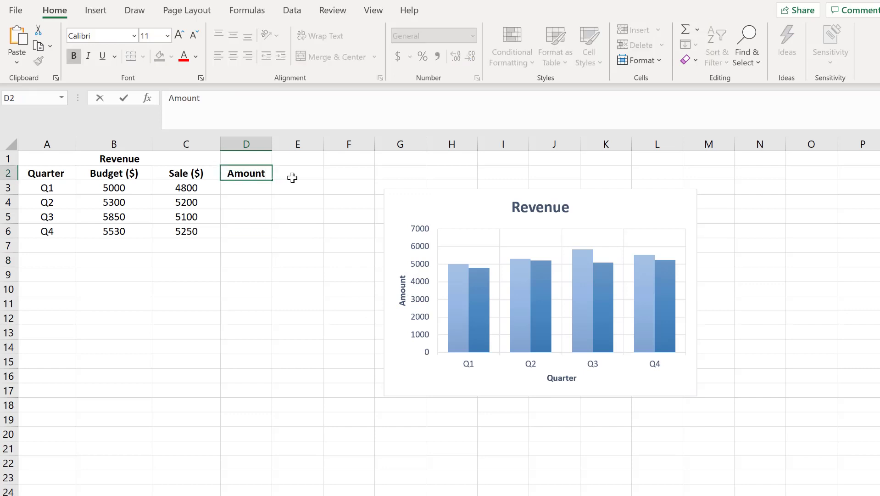
key(BackSpace)
key(BackSpace)
key(Return)
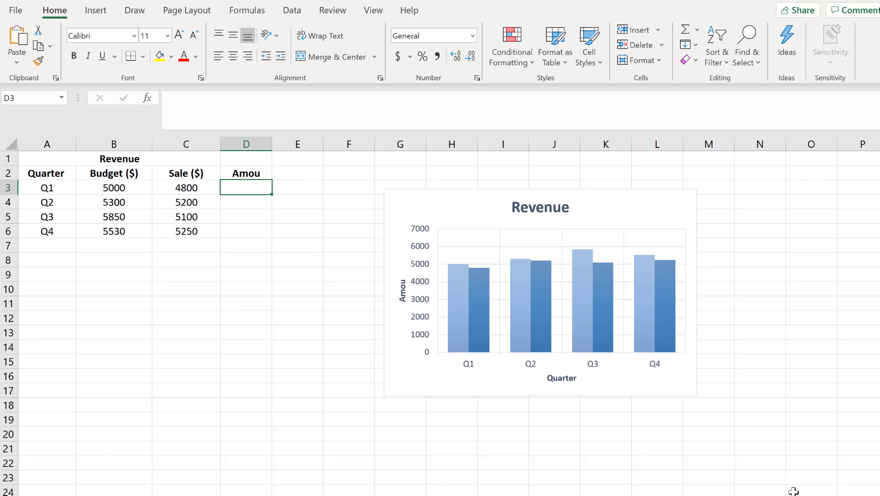
key(ctrl+z)
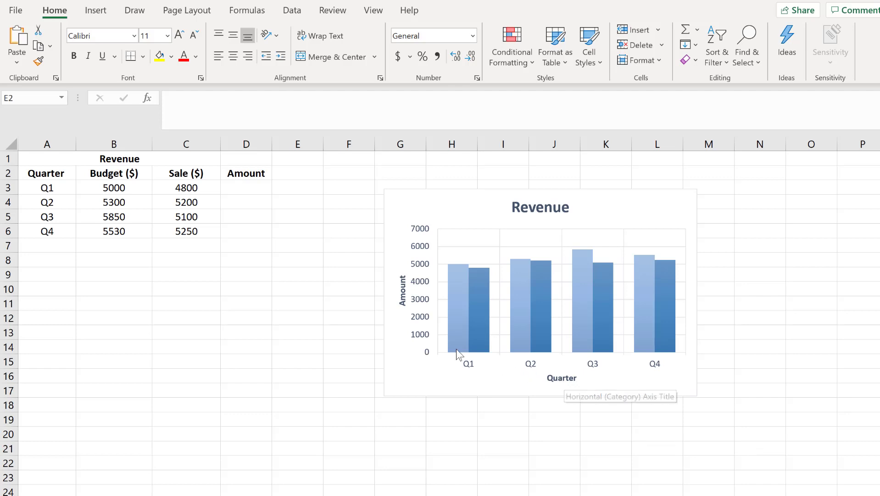
click(57, 177)
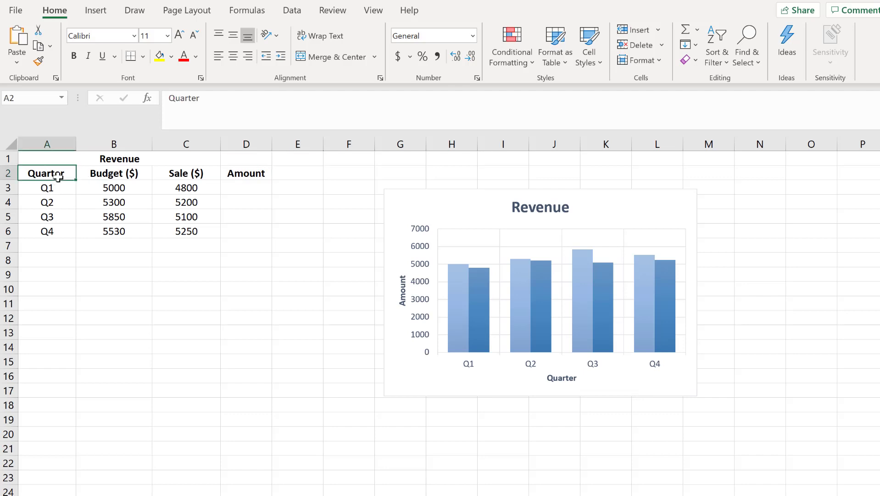
click(236, 105)
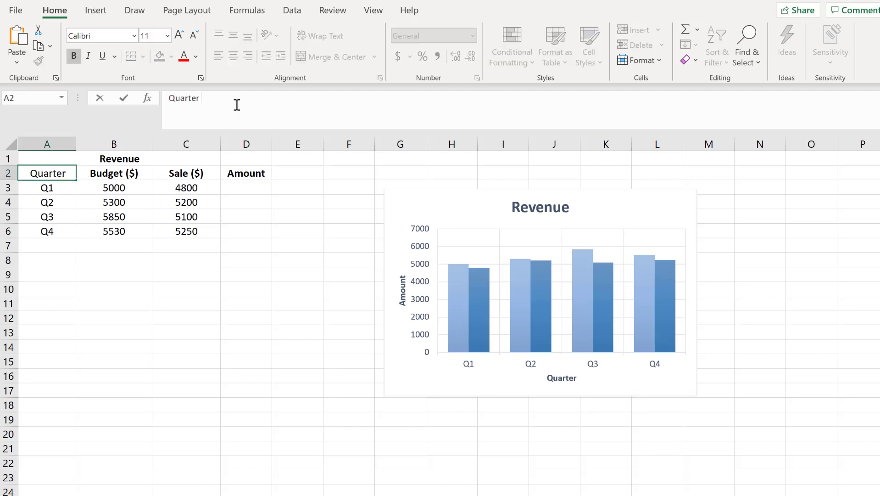
text(2020)
key(Return)
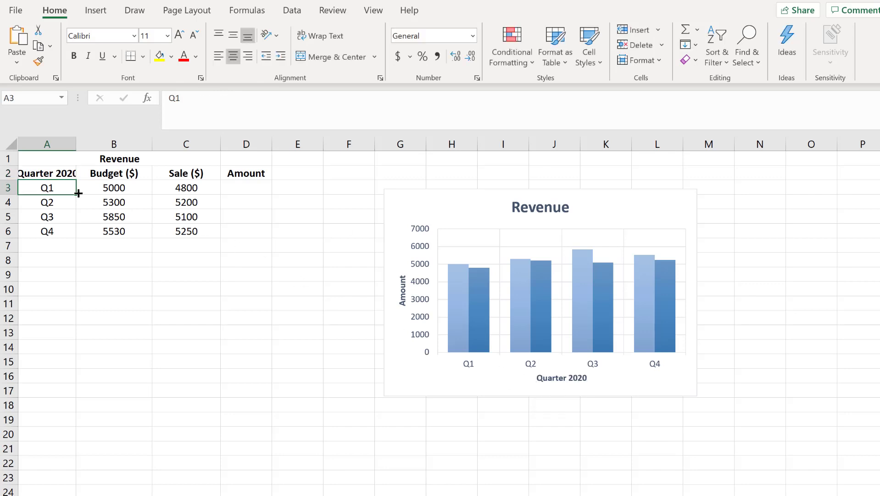
click(54, 175)
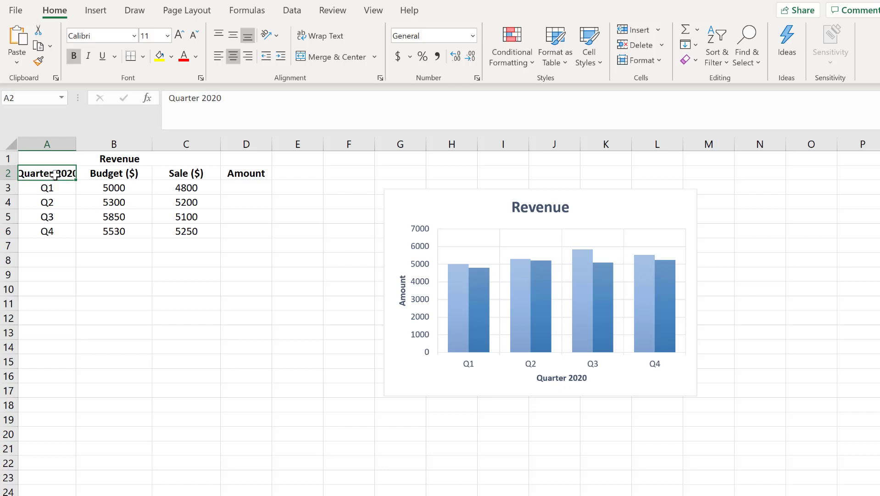
click(267, 104)
key(BackSpace)
key(BackSpace)
key(BackSpace)
key(BackSpace)
key(BackSpace)
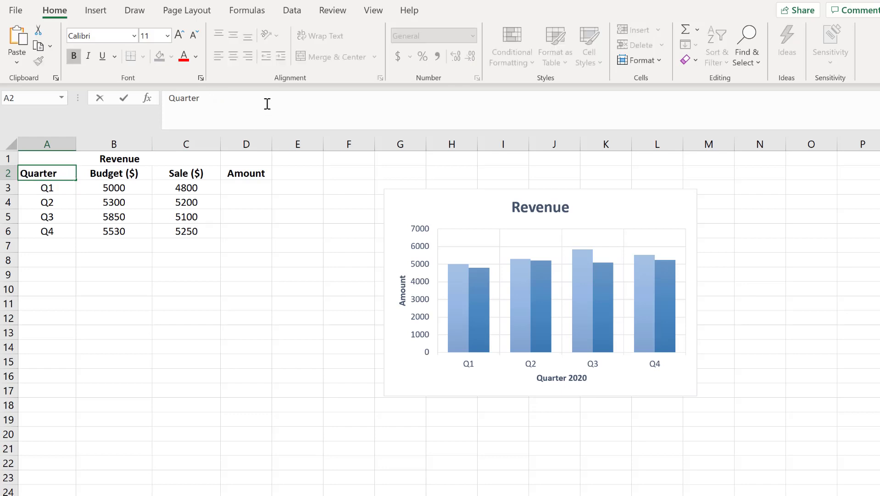
click(328, 224)
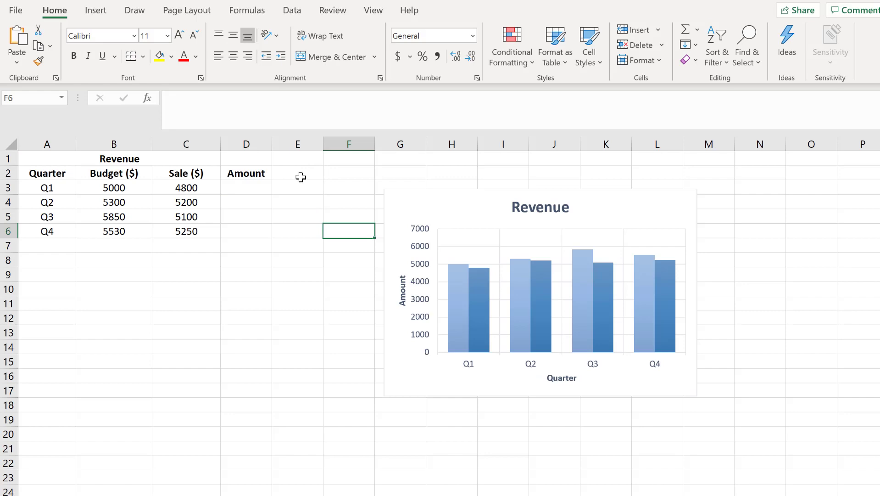
Enter =A2&" 2020" in cell E2 to build the Quarter2020 label
click(295, 171)
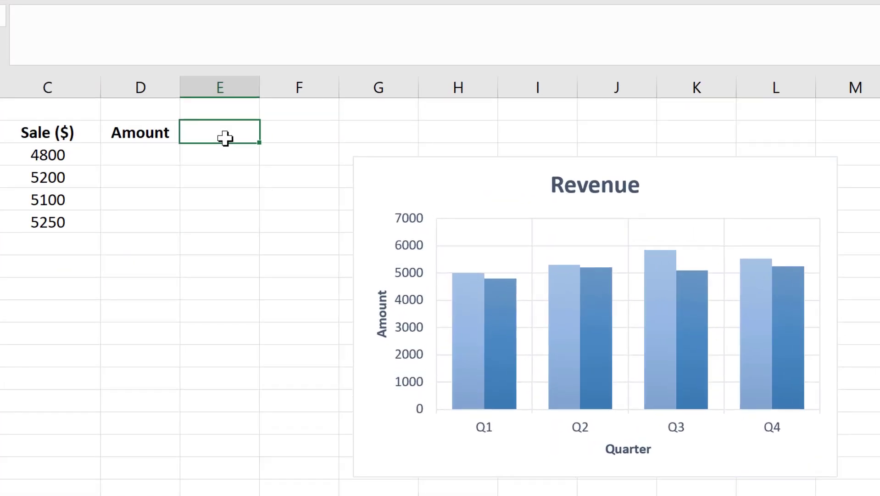
text(=)
text(A2)
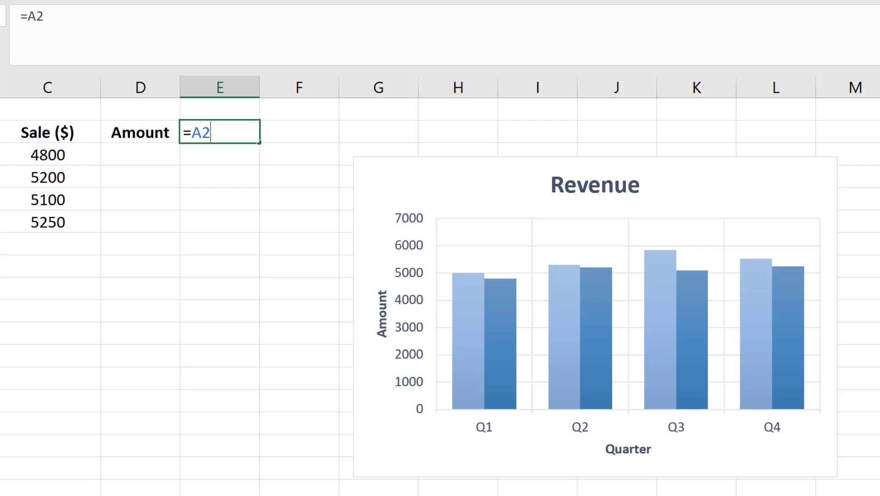
text(&" 2020)
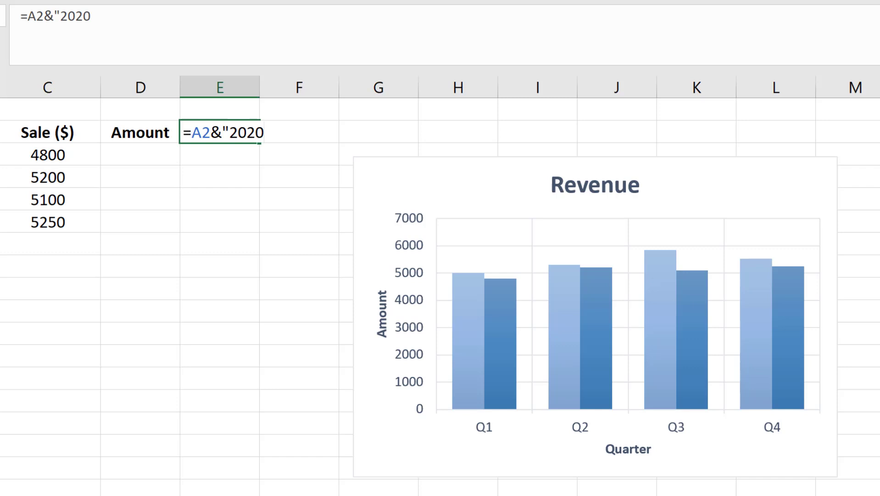
text(")
key(Return)
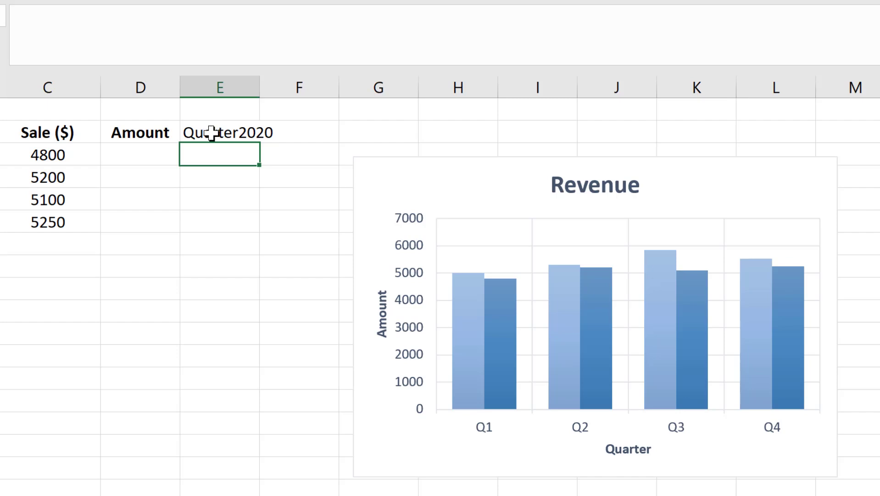
Relink the horizontal axis title from A2 to E2 so it reads Quarter2020, then clear the reference
click(632, 449)
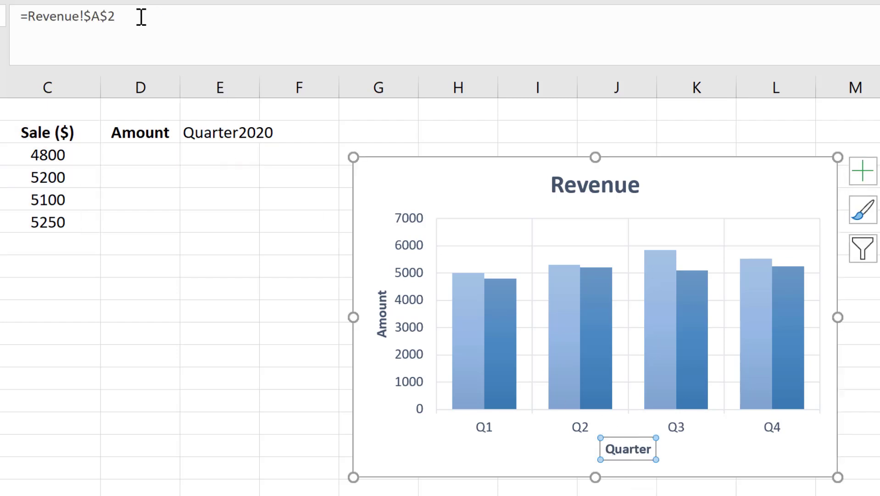
drag(141, 15, 31, 15)
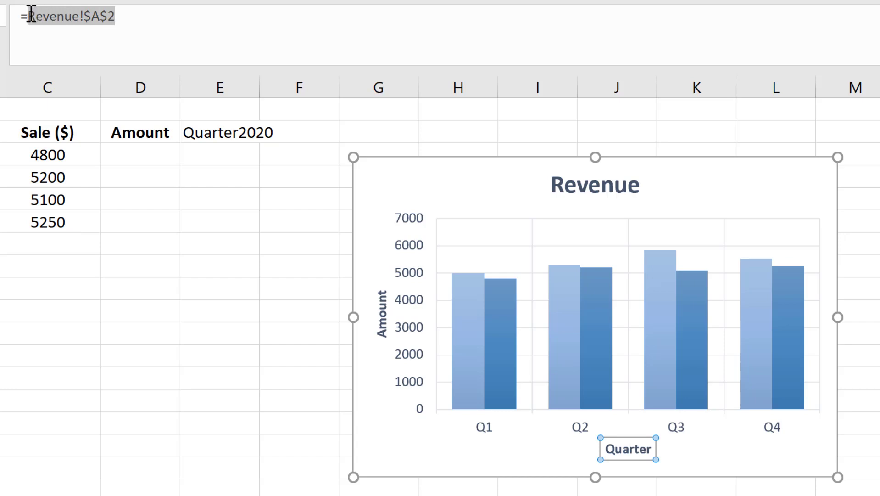
click(227, 133)
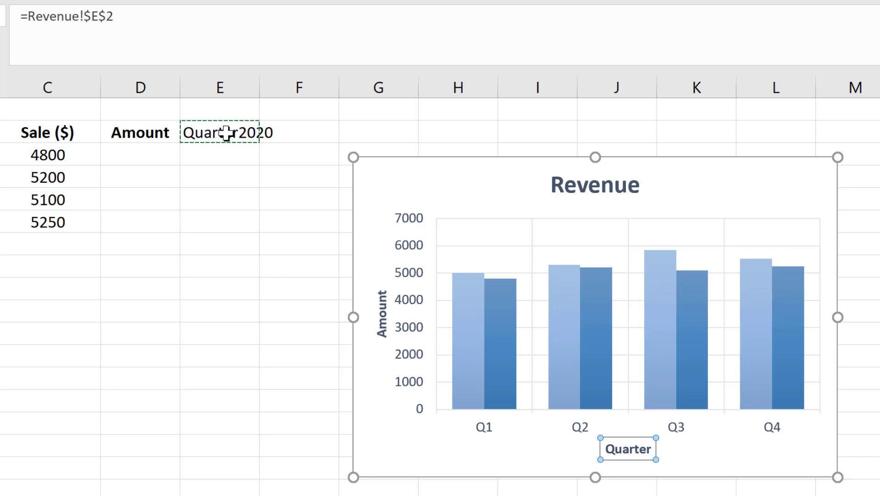
key(Return)
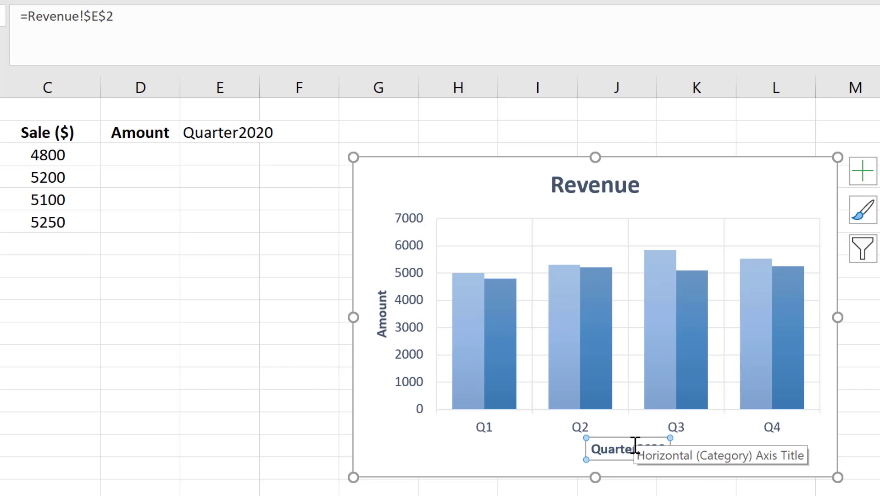
click(137, 16)
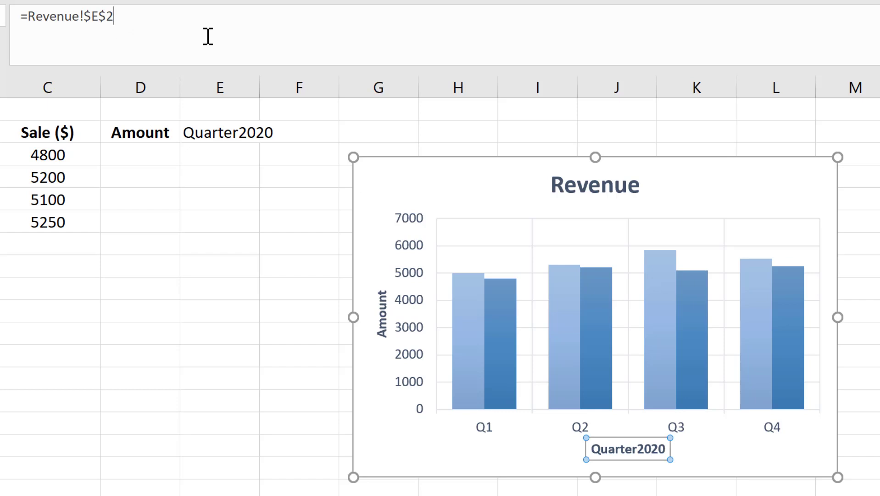
key(BackSpace)
key(BackSpace)
key(BackSpace)
key(BackSpace)
key(BackSpace)
key(BackSpace)
key(BackSpace)
key(BackSpace)
key(BackSpace)
key(BackSpace)
key(BackSpace)
key(BackSpace)
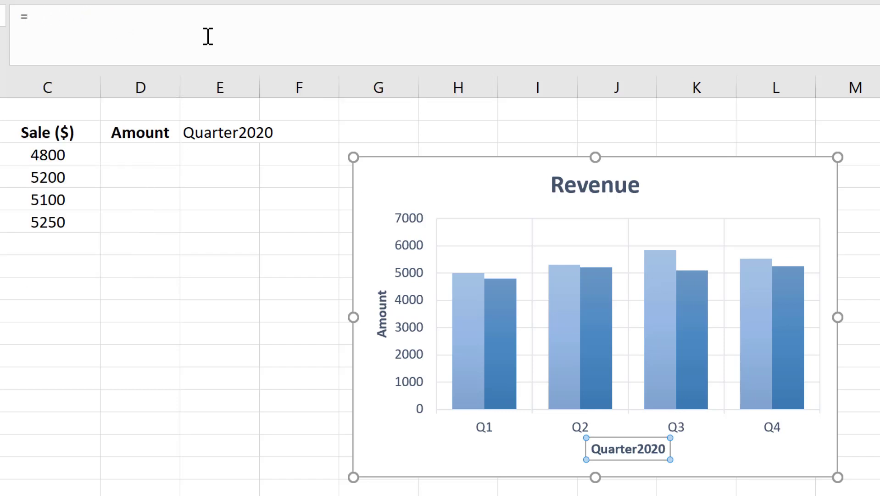
Try entering =A2&"2020" directly as the horizontal axis title, triggering Excel's references warning
text(A1)
key(BackSpace)
text(2&"2020)
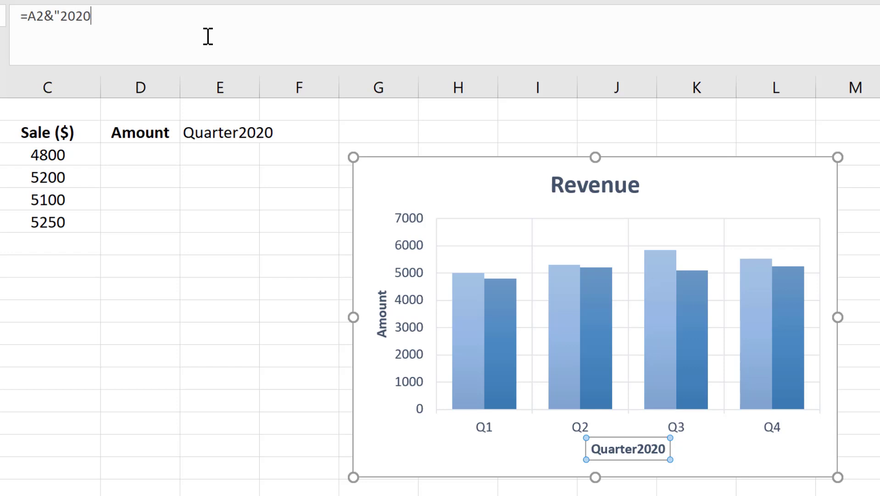
text(")
key(Return)
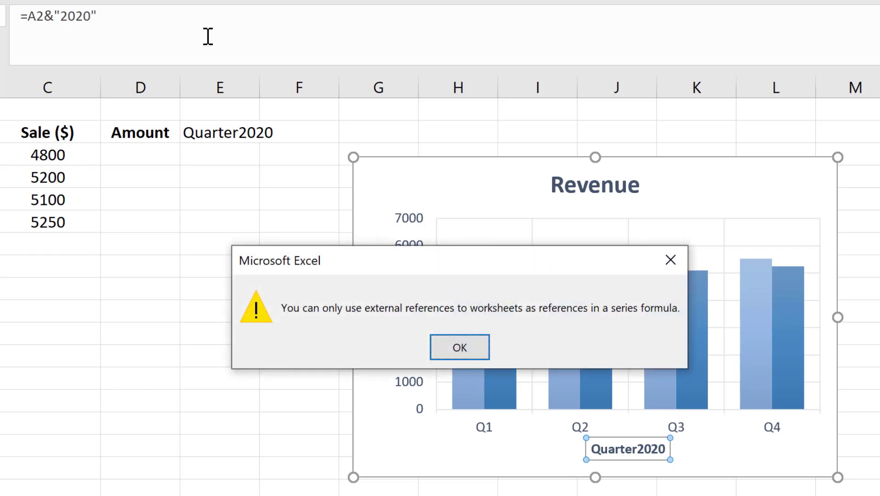